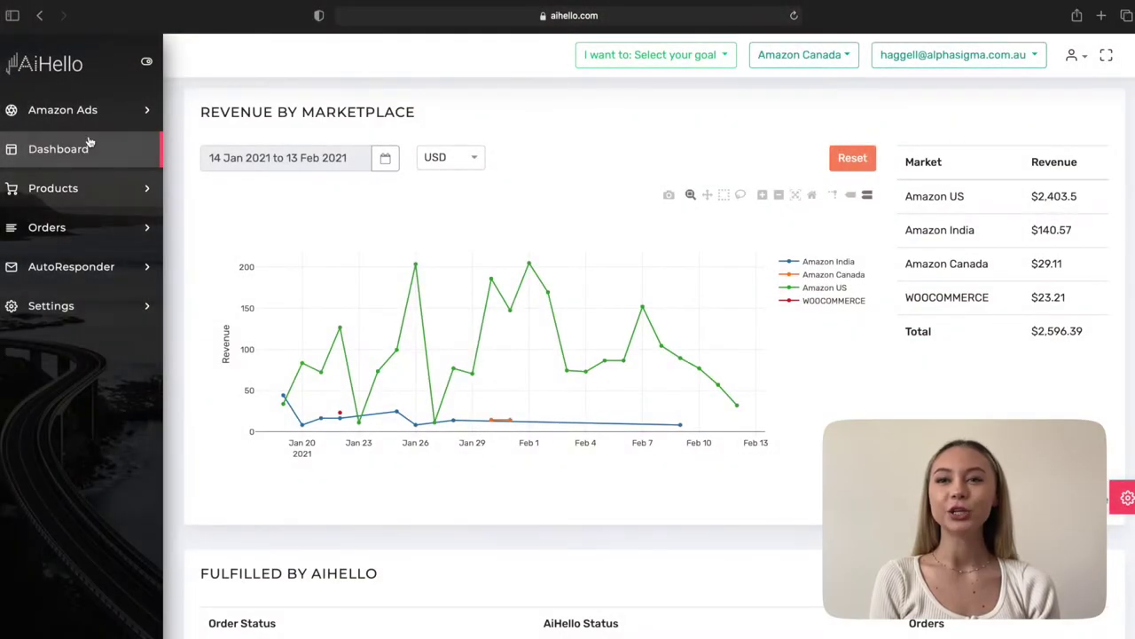
Expand Amazon Ads in the sidebar to show Connect, Campaigns and AutoPilot Logs.
left_click(84, 111)
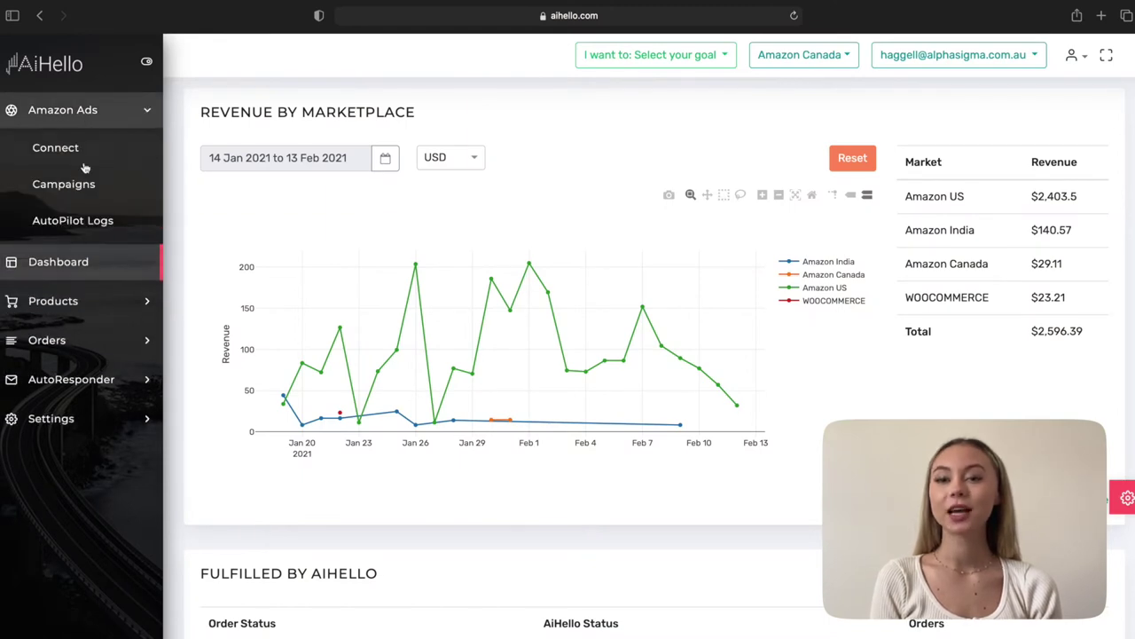
Go to the AutoPilot Logs page for the US Account 1 profile.
left_click(98, 221)
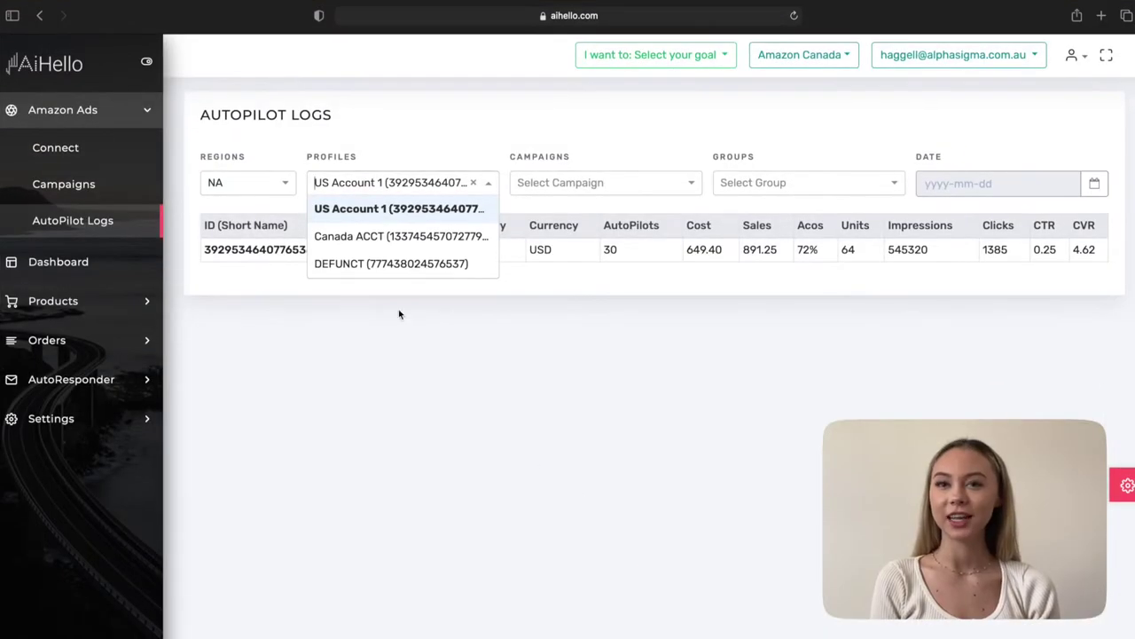
Rename the US Account1 profile's short name to 'US 1' and filter AutoPilot Logs by it.
left_click(422, 209)
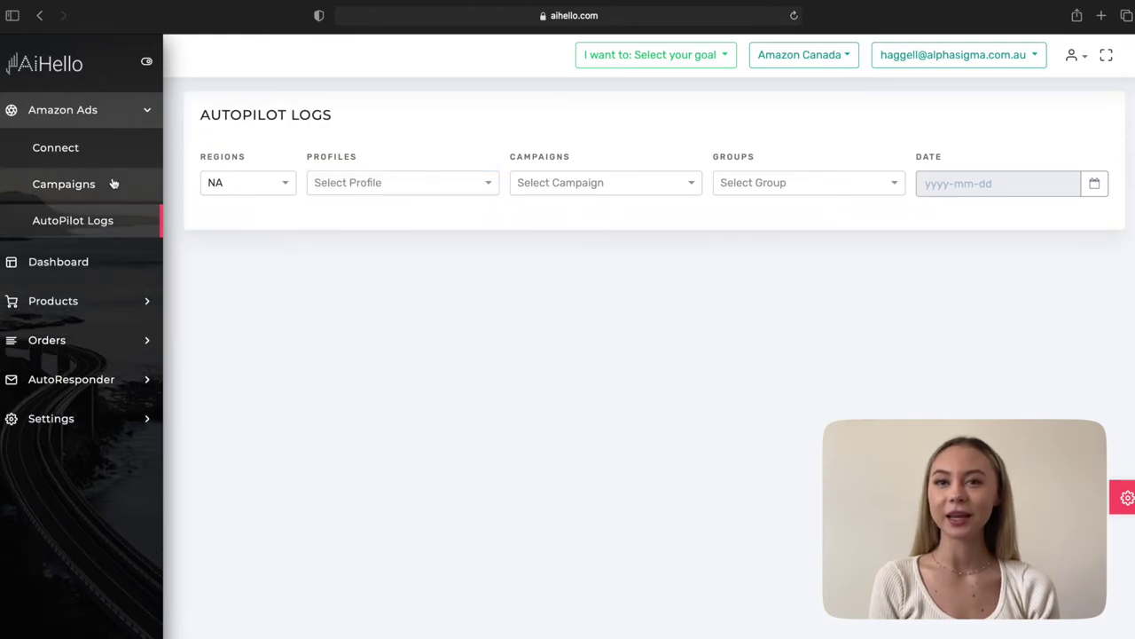
left_click(108, 183)
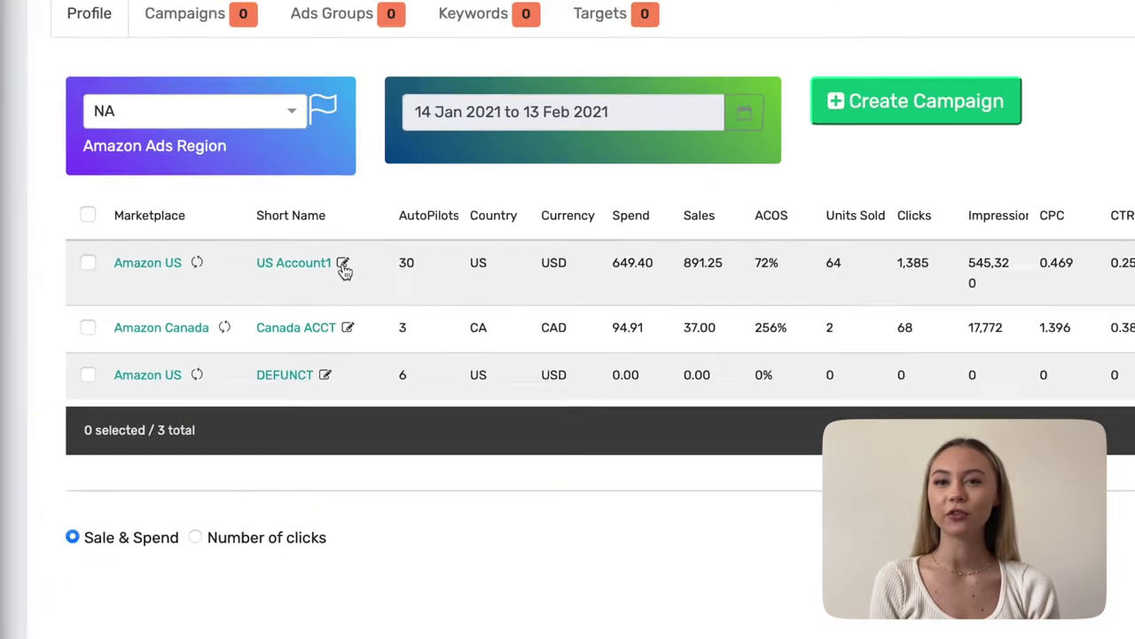
left_click(307, 248)
left_click_drag(383, 148, 309, 153)
type("US 1")
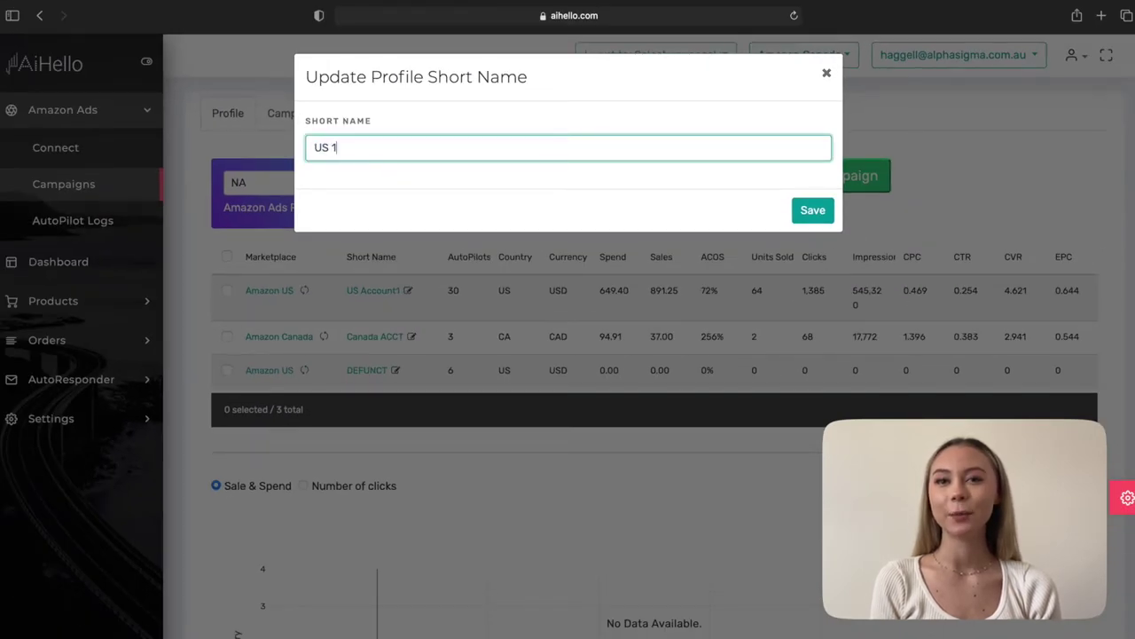
left_click(812, 210)
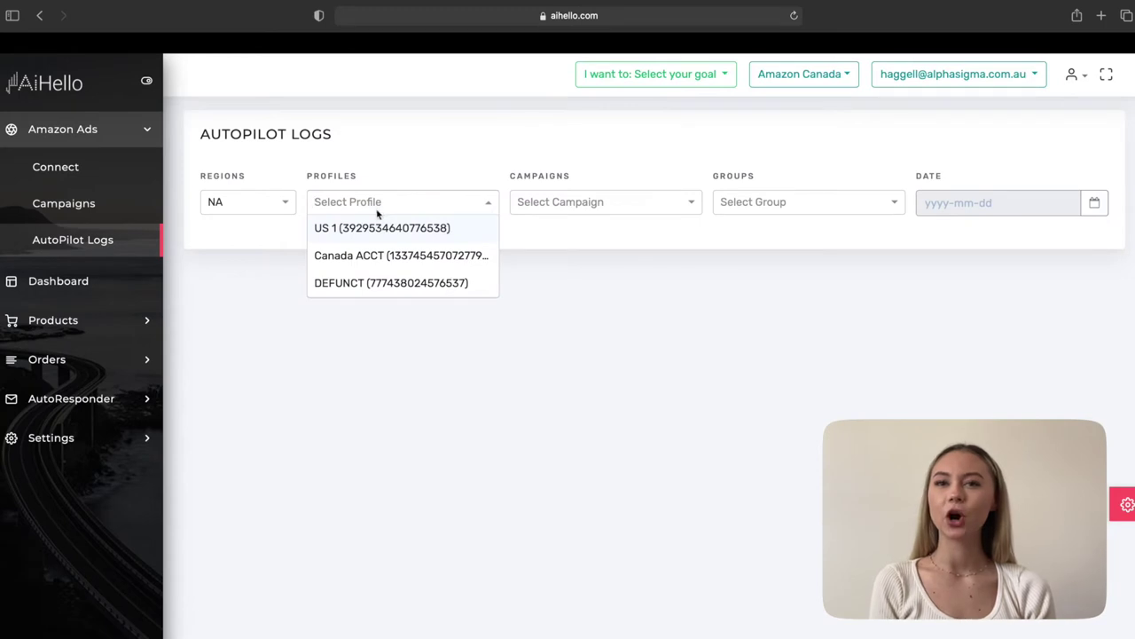
left_click(373, 232)
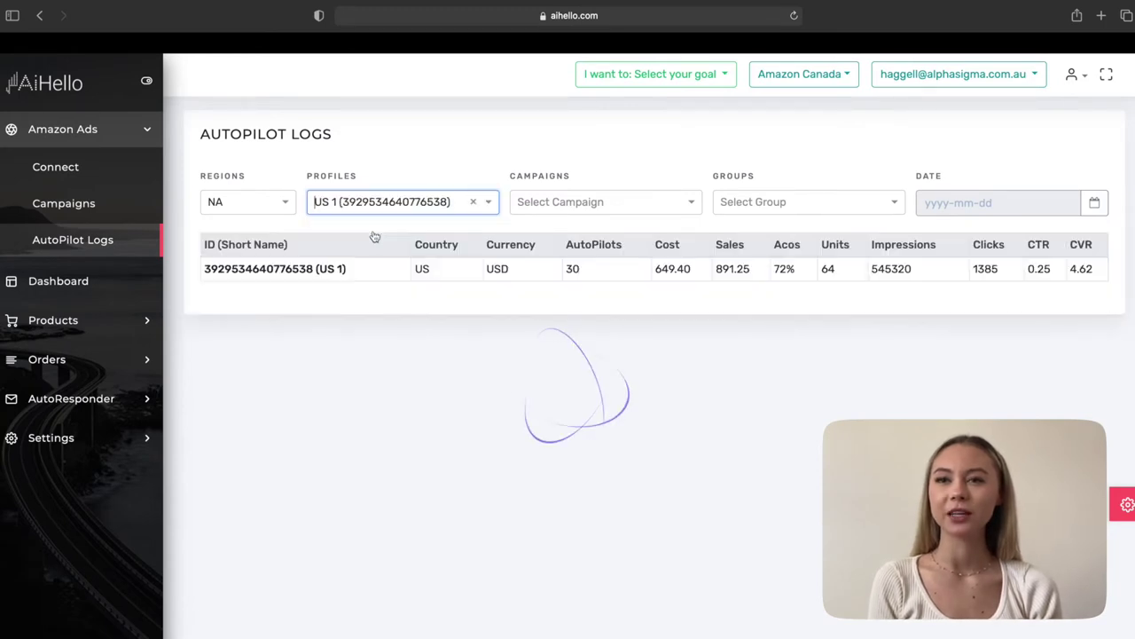
Choose Video Soap in the Campaigns filter to show its manual campaign logs (budget 5.00).
left_click(619, 206)
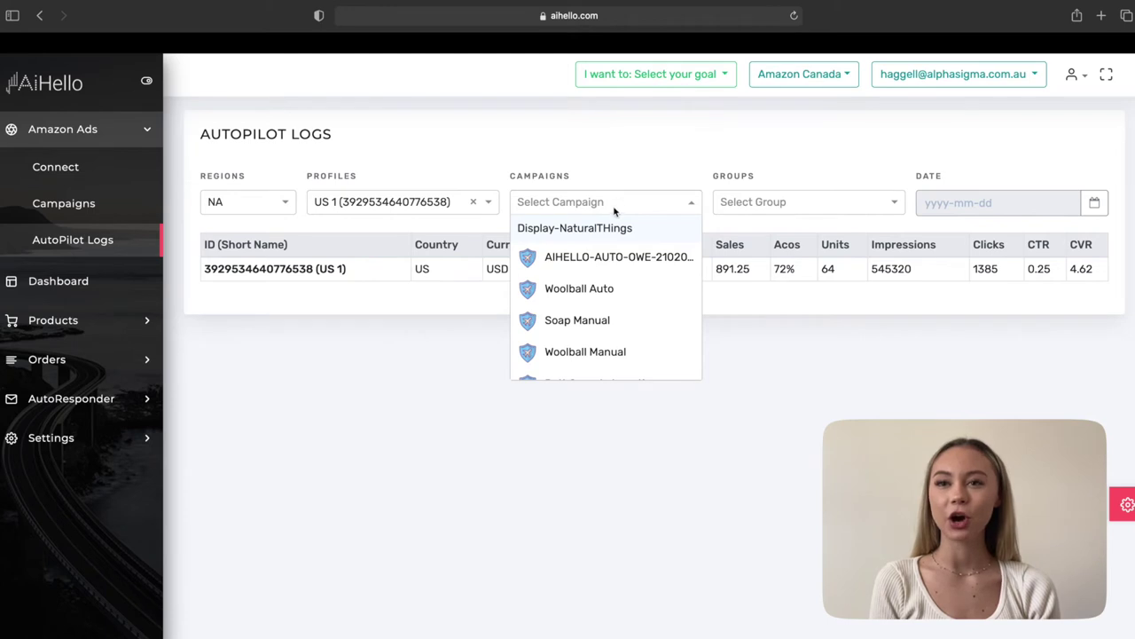
scroll(596, 282, "down", 3)
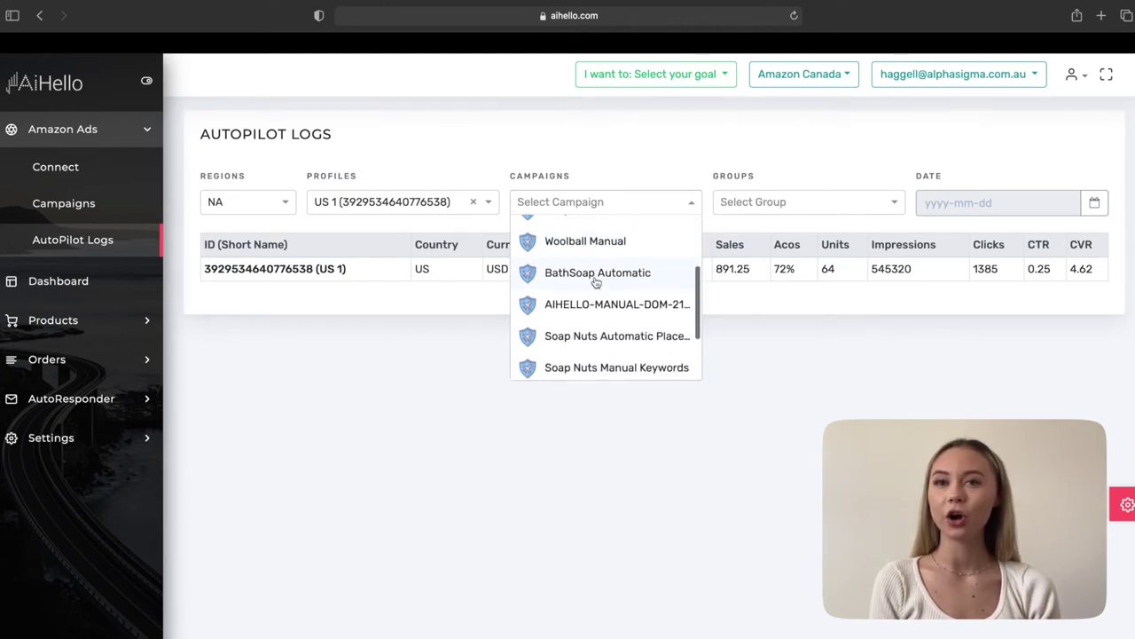
scroll(596, 282, "down", 2)
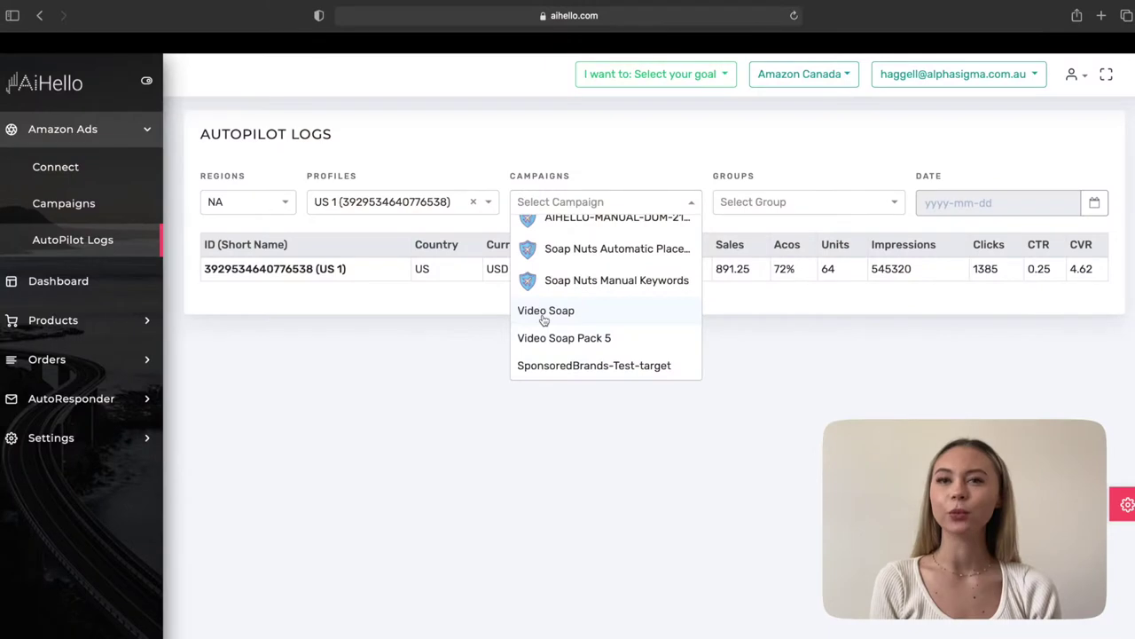
left_click(545, 315)
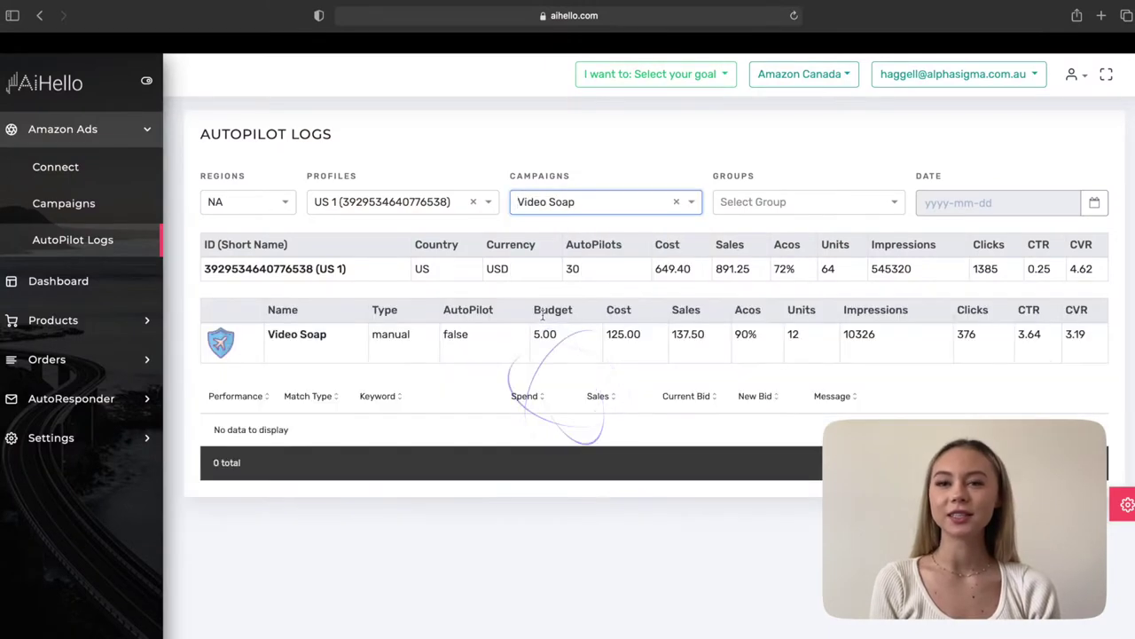
Switch AutoPilot on for the Video Soap campaign and save the setting.
left_click(226, 350)
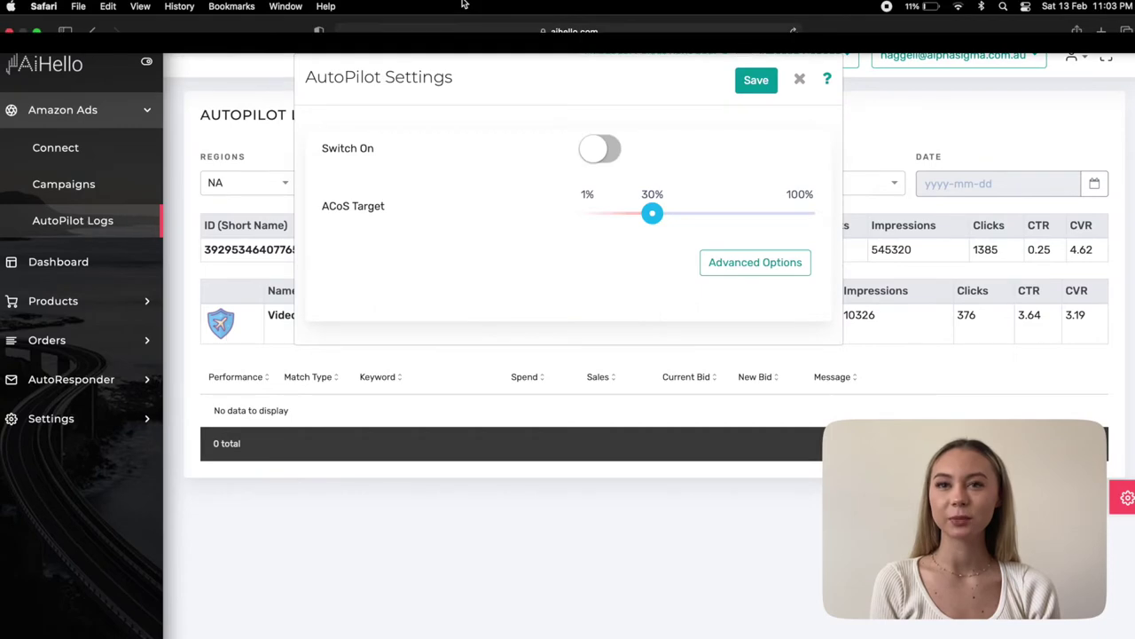
left_click(600, 149)
left_click(756, 79)
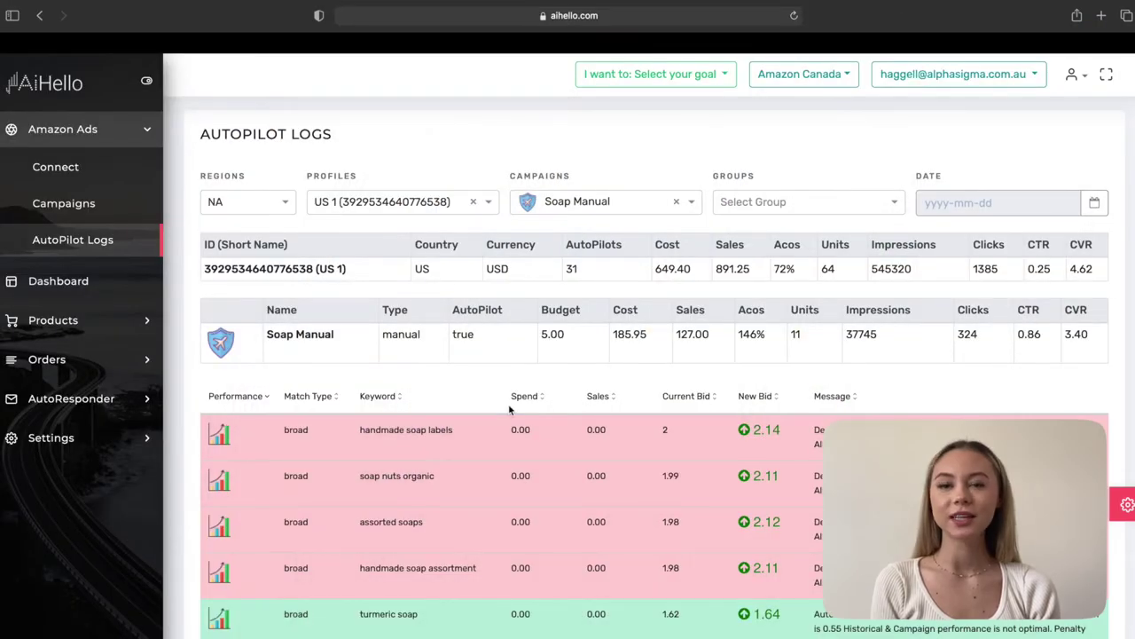
scroll(480, 403, "down", 3)
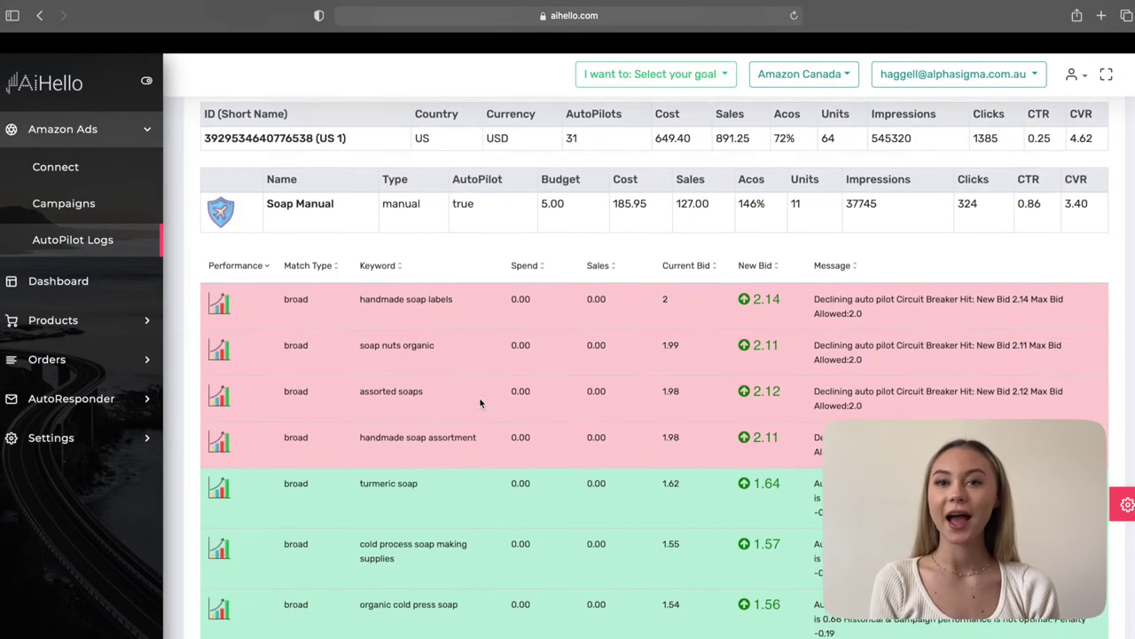
scroll(480, 404, "down", 3)
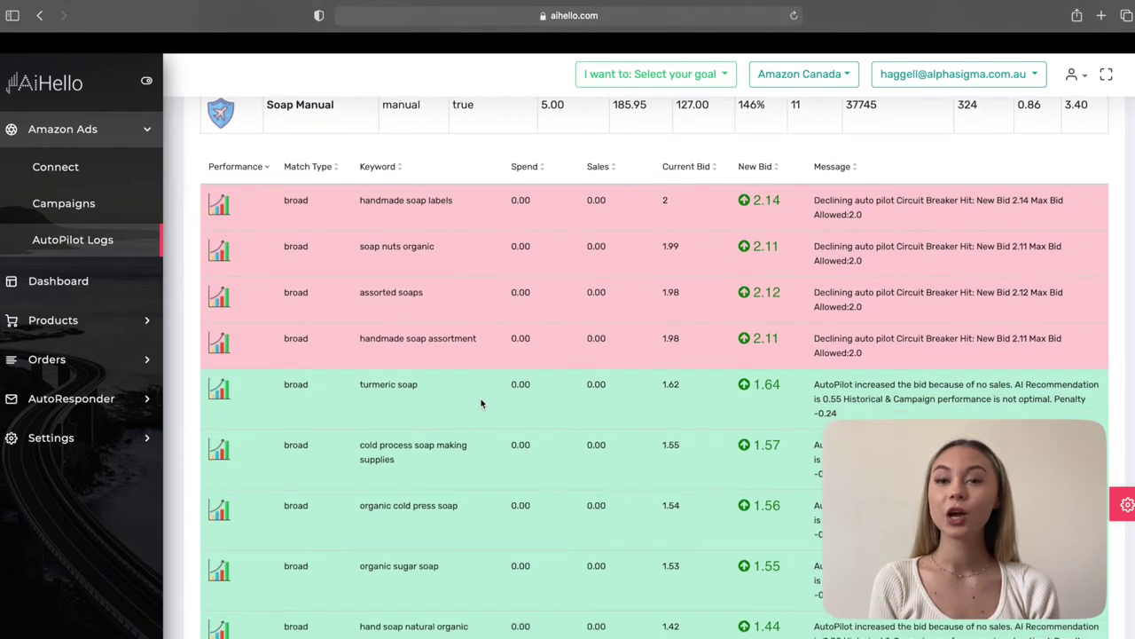
scroll(480, 404, "down", 1)
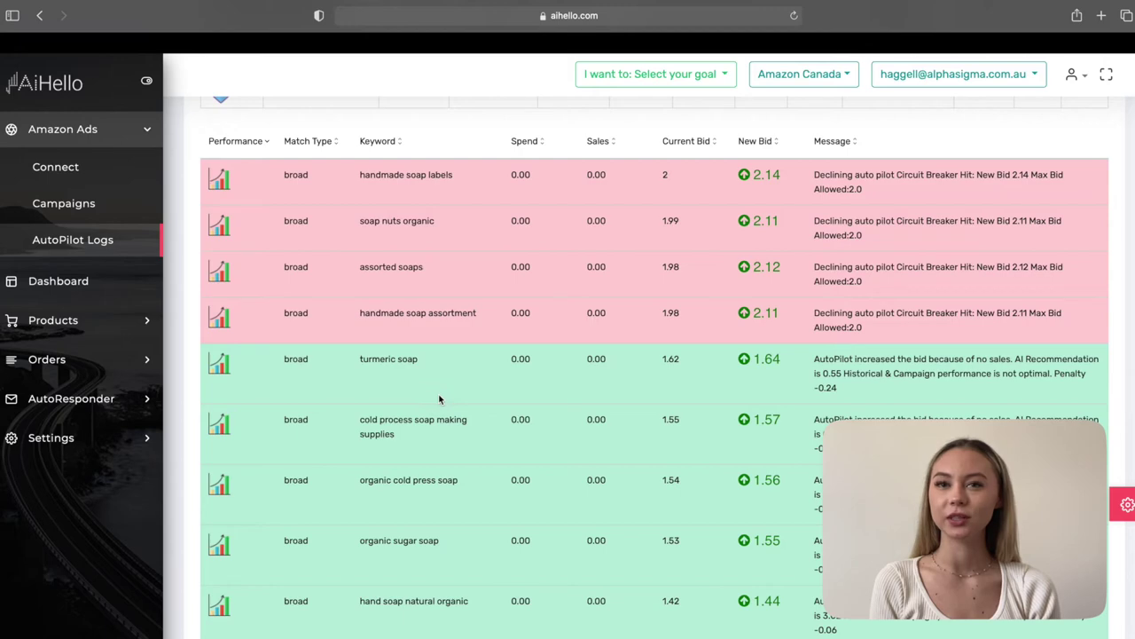
scroll(438, 399, "down", 5)
scroll(438, 399, "up", 7)
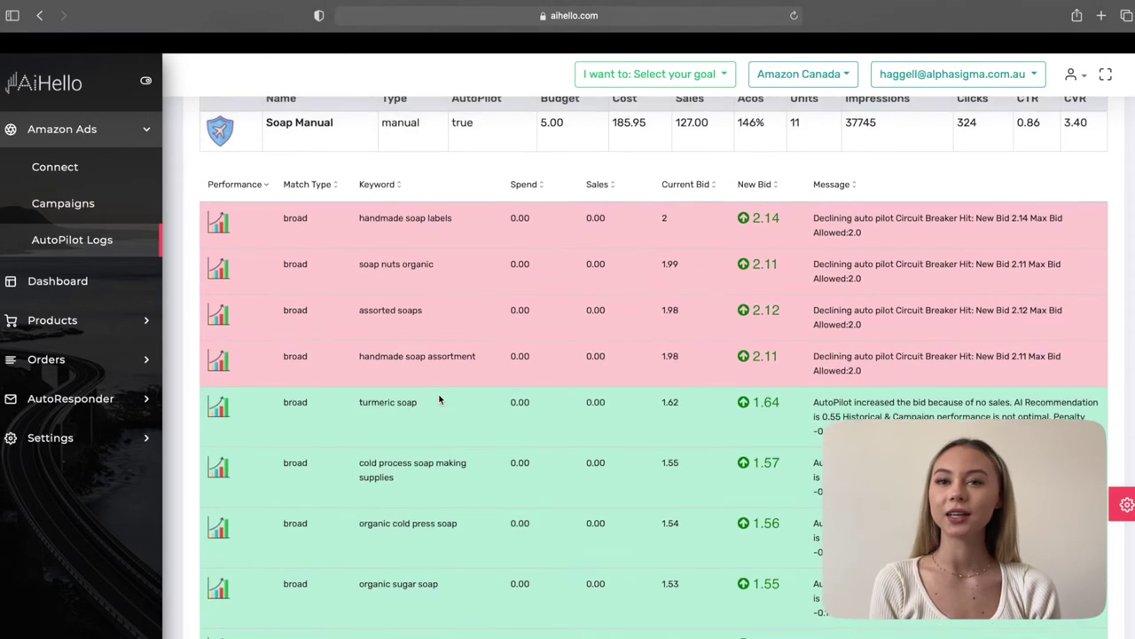
scroll(439, 399, "up", 2)
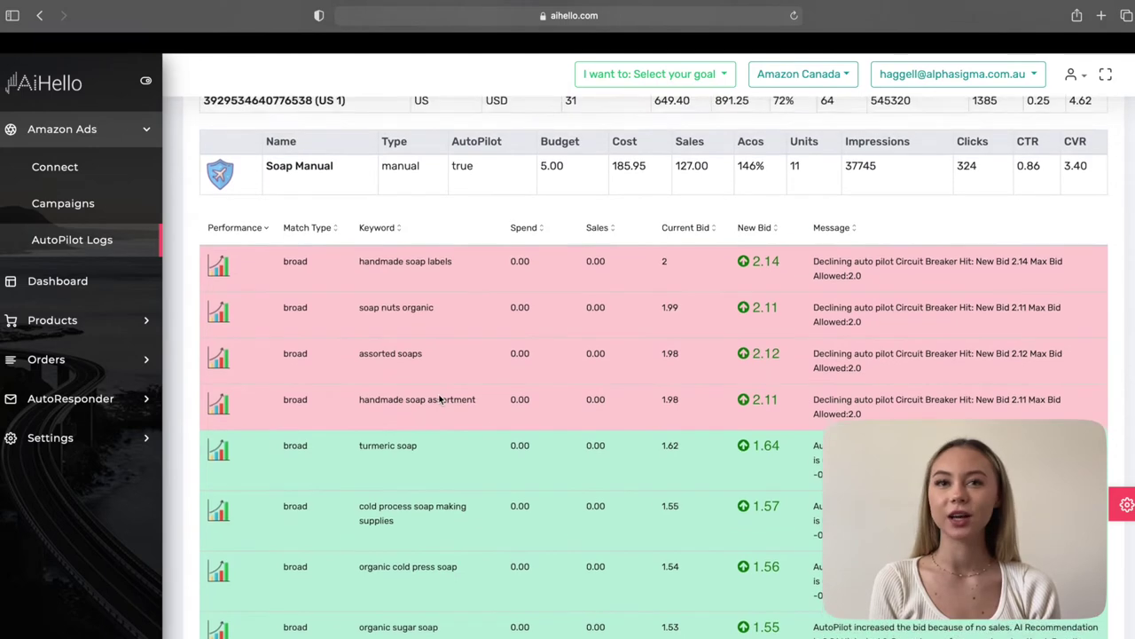
scroll(439, 399, "up", 2)
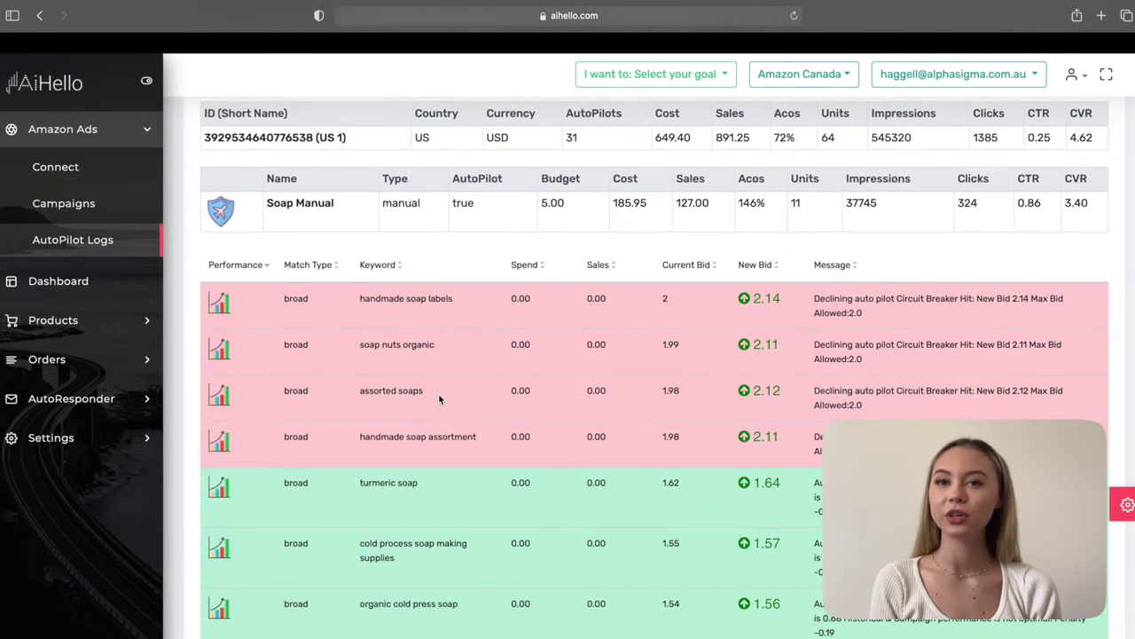
scroll(438, 400, "up", 5)
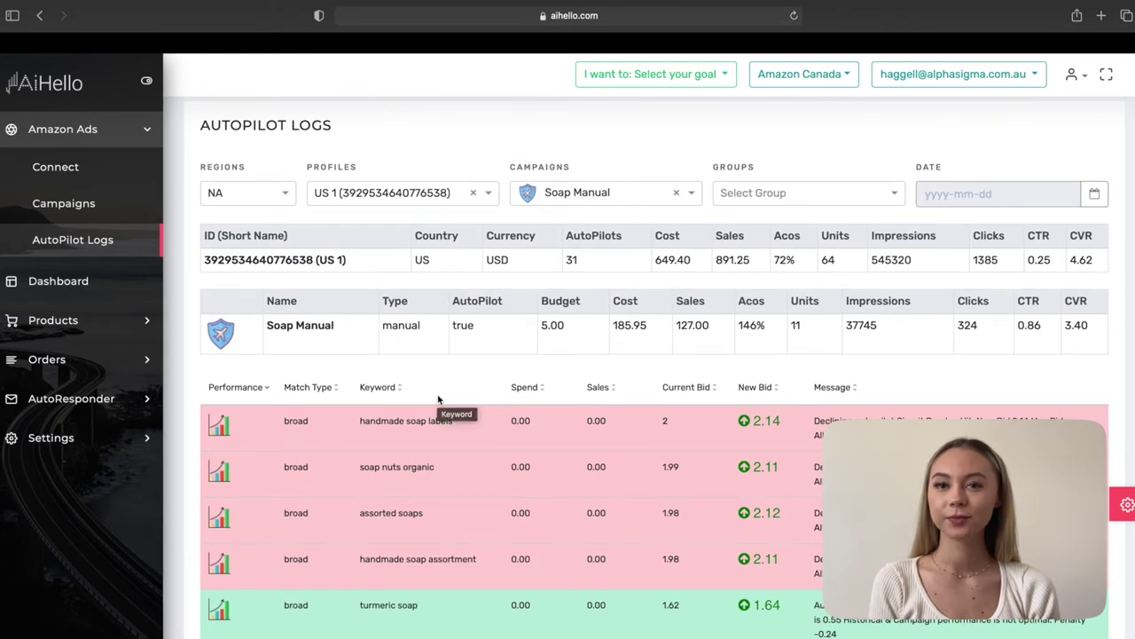
scroll(444, 399, "down", 4)
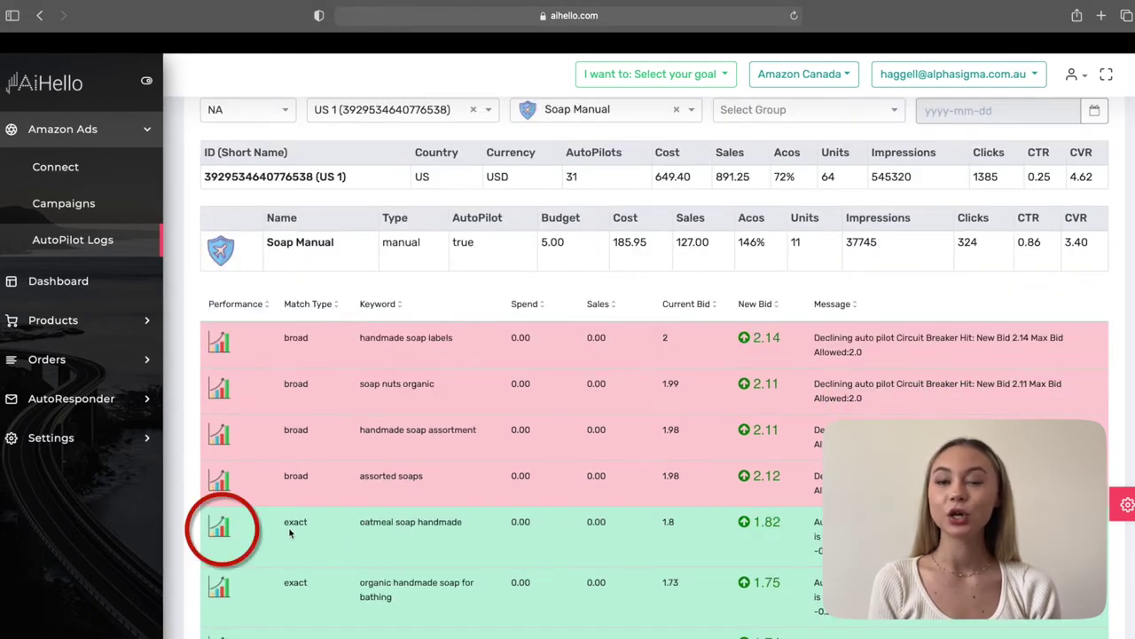
Show the oatmeal soap handmade bid history chart, with its bid rising from about 1.0 to 1.8.
left_click(221, 528)
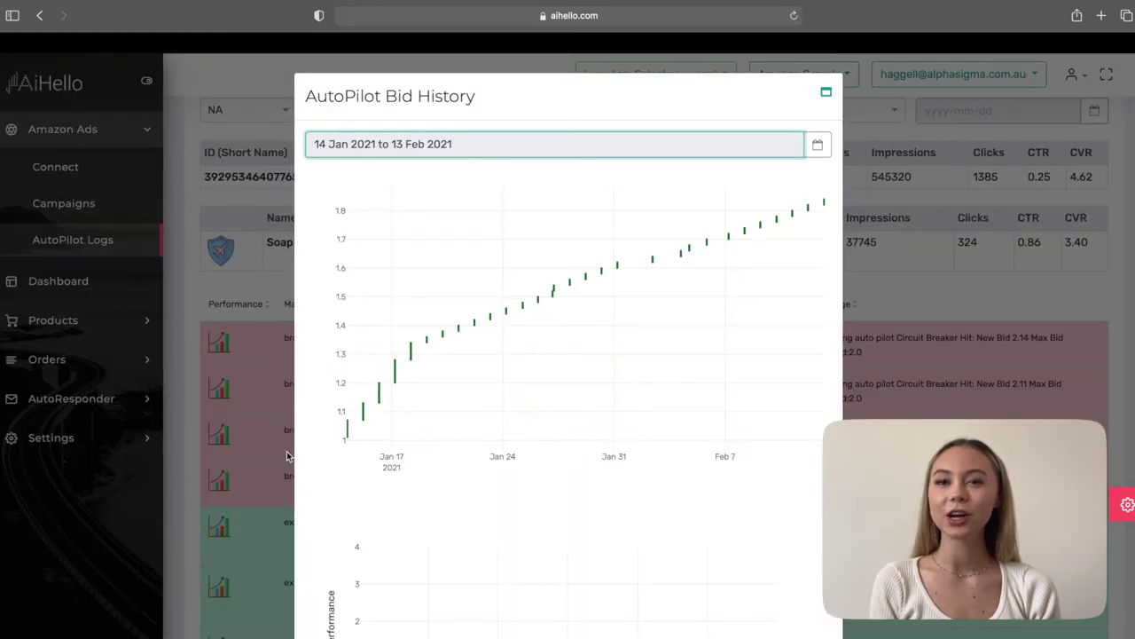
scroll(424, 430, "down", 2)
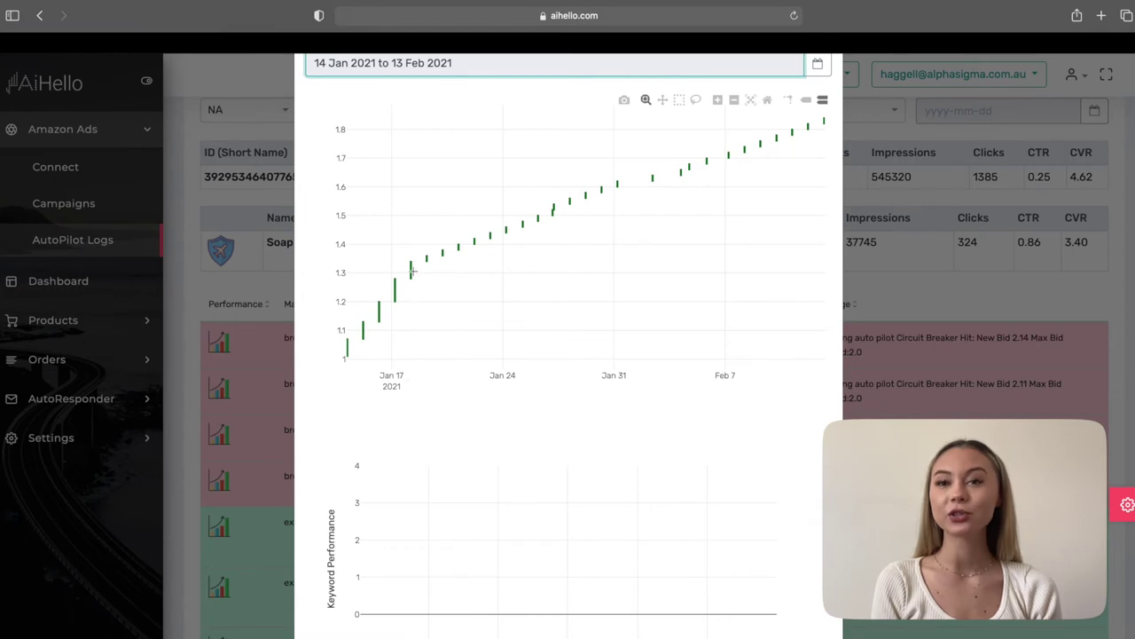
mouse_move(411, 272)
scroll(418, 355, "down", 2)
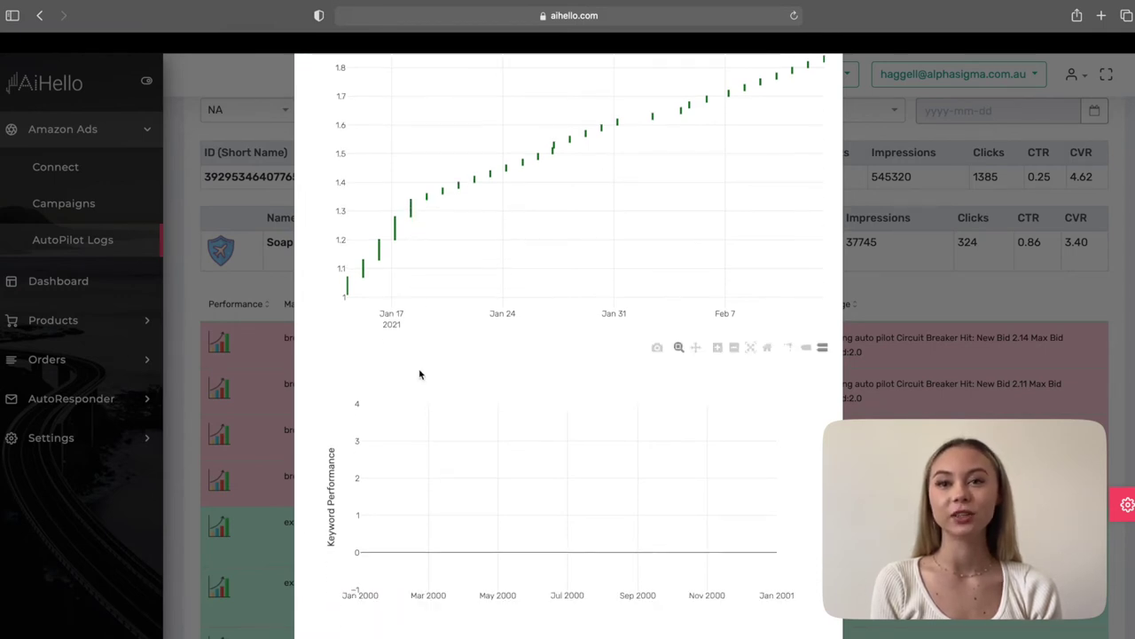
scroll(514, 409, "up", 4)
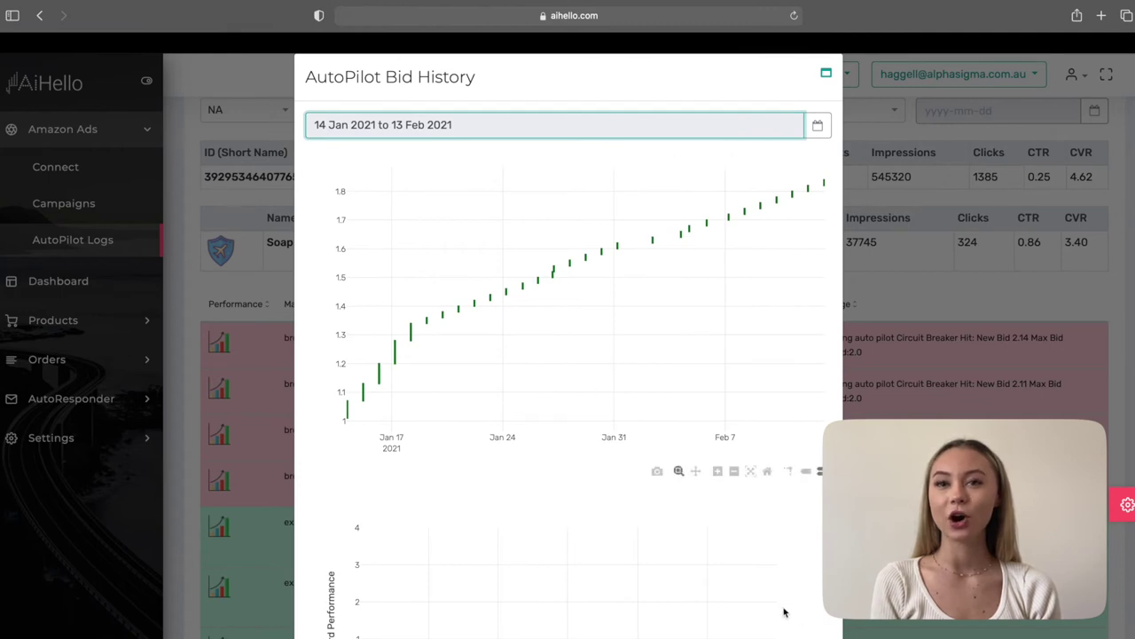
scroll(786, 612, "down", 4)
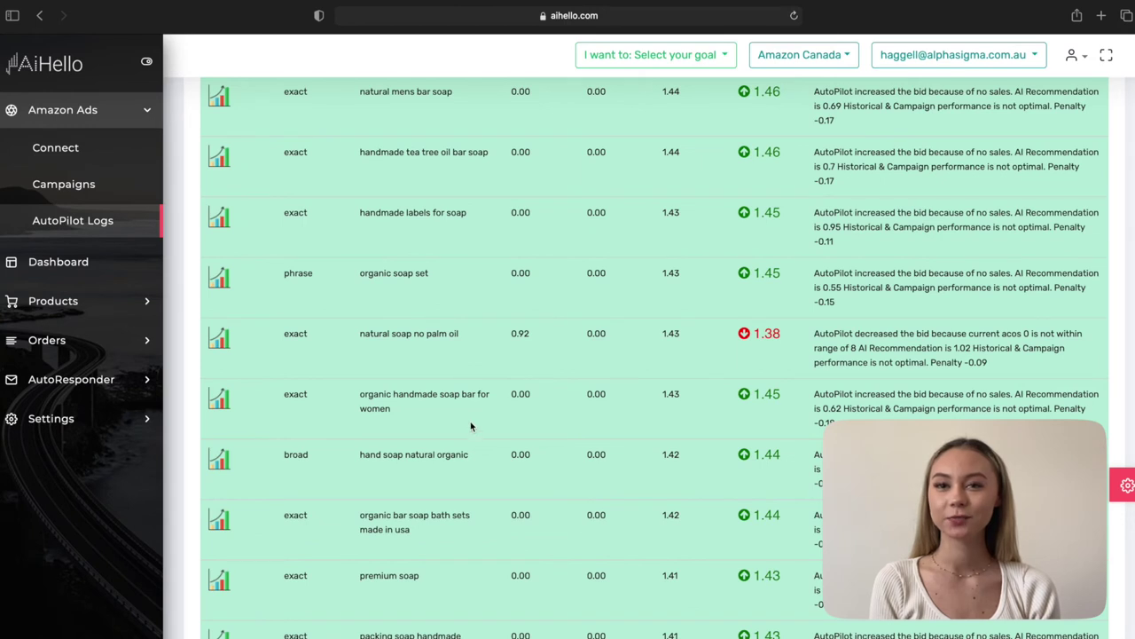
Close Bid History and select the lowered 1.38 new bid for natural soap no palm oil.
left_click(779, 282)
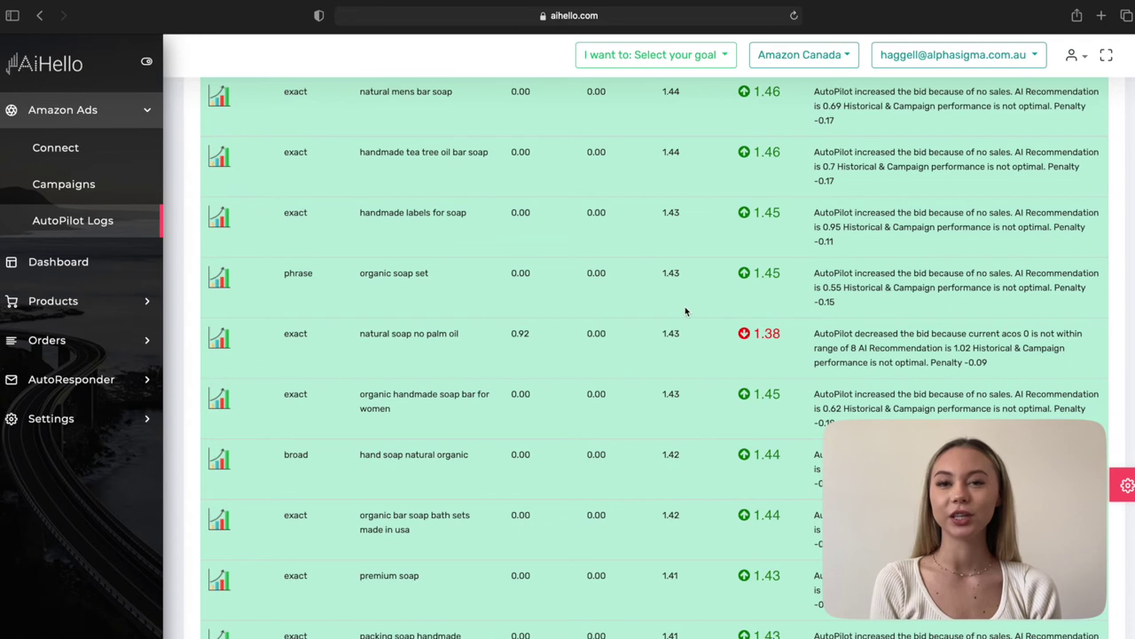
left_click(747, 349)
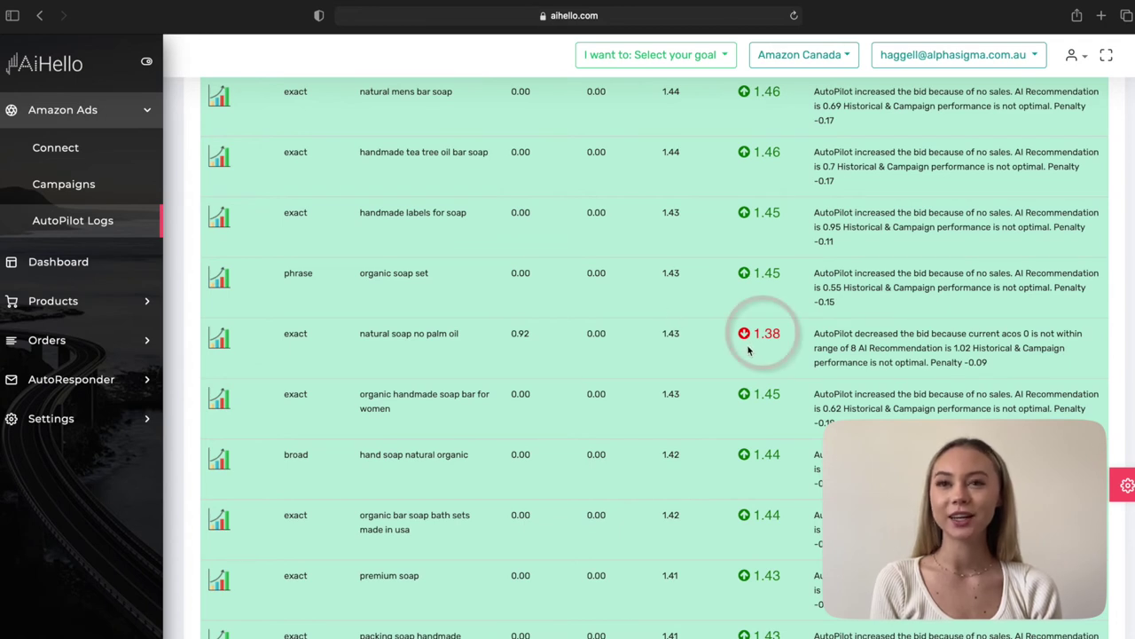